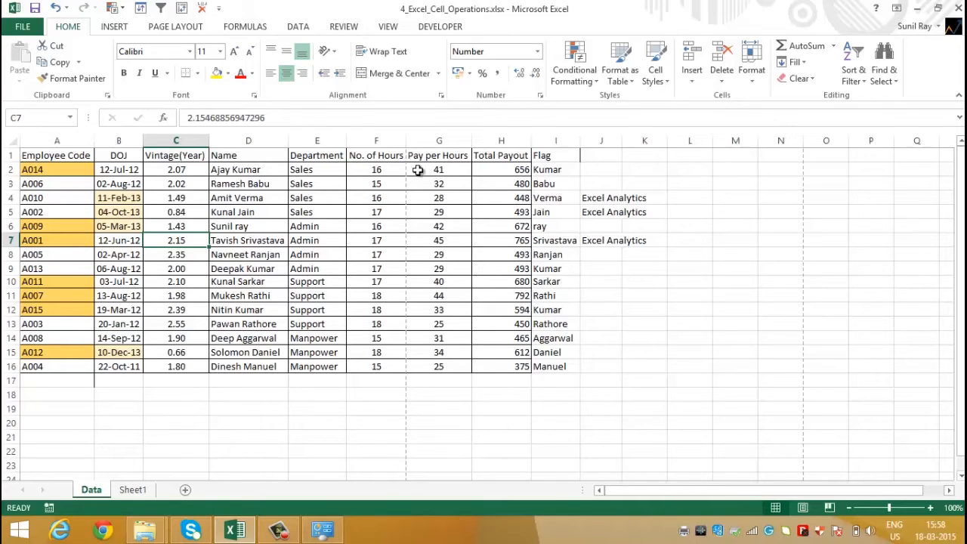
Delete cell C7 with the remaining cells of its row shifted left, and undo the deletion.
click(724, 81)
click(734, 98)
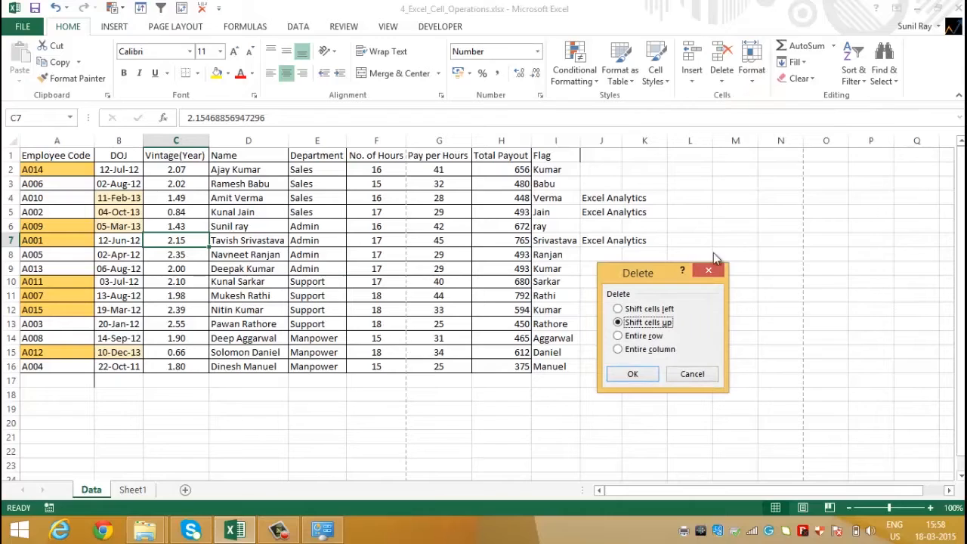
click(655, 310)
click(637, 374)
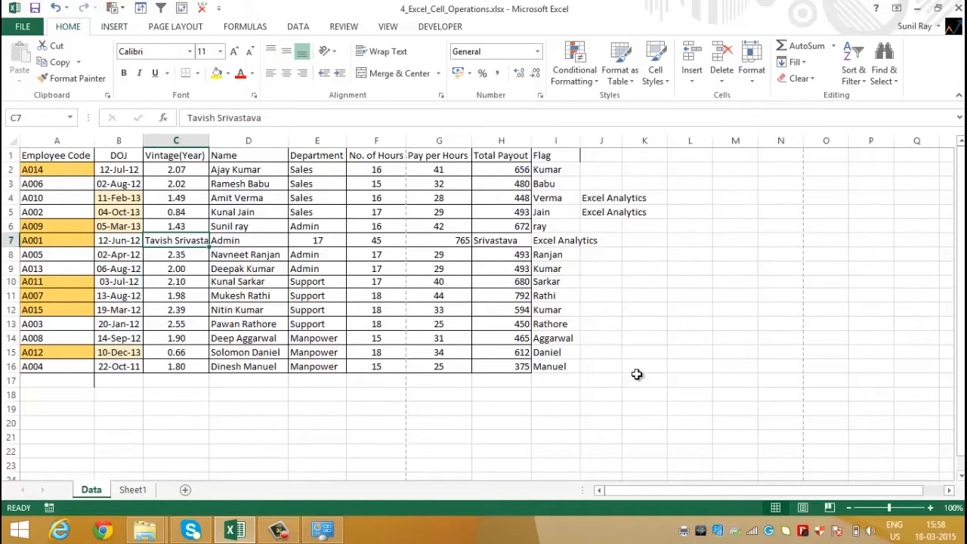
key(ctrl+z)
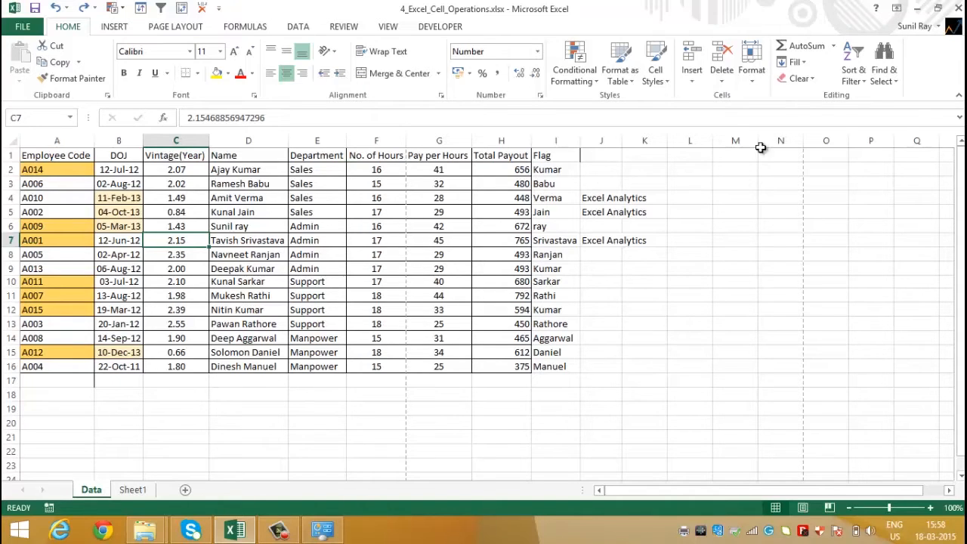
Repeat the deletion of cell C7 with cells shifted left and undo it again.
click(724, 85)
click(728, 92)
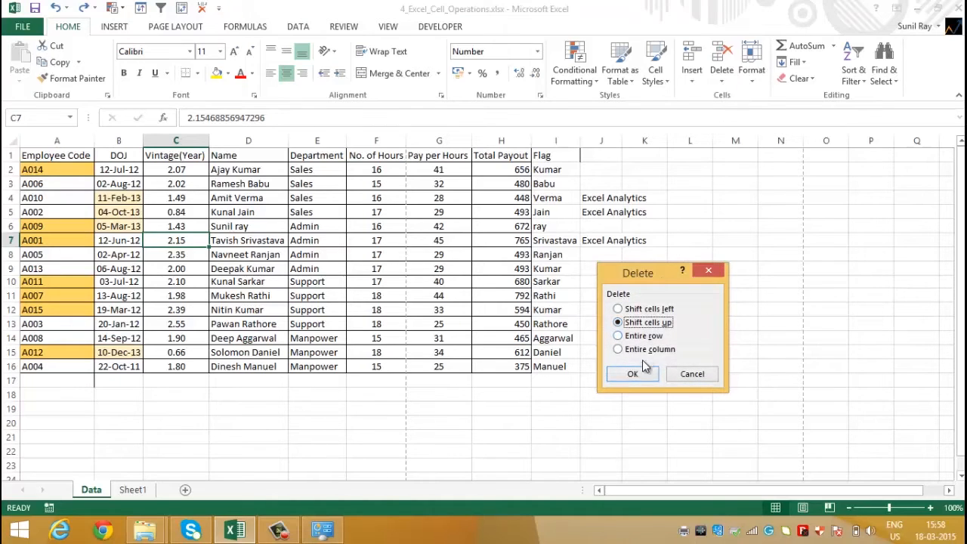
click(633, 375)
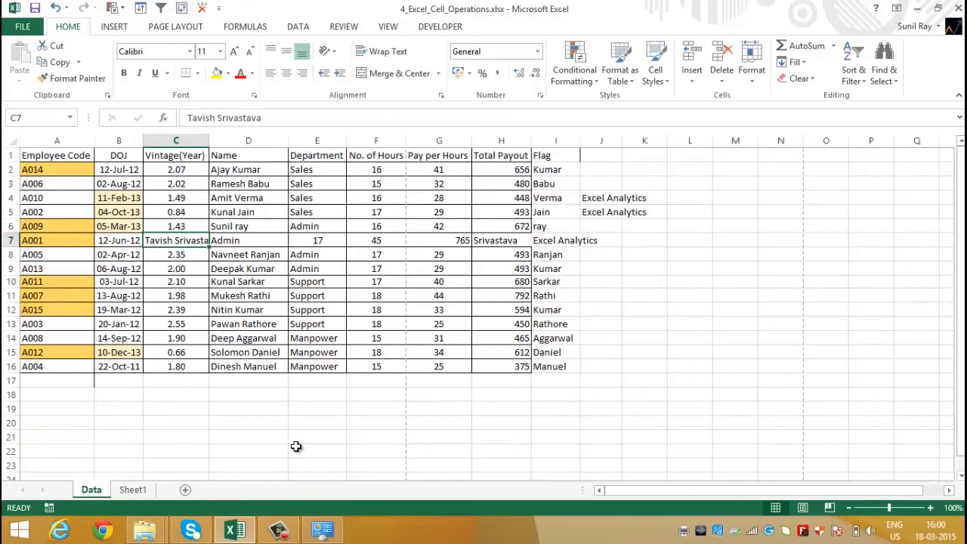
key(ctrl+z)
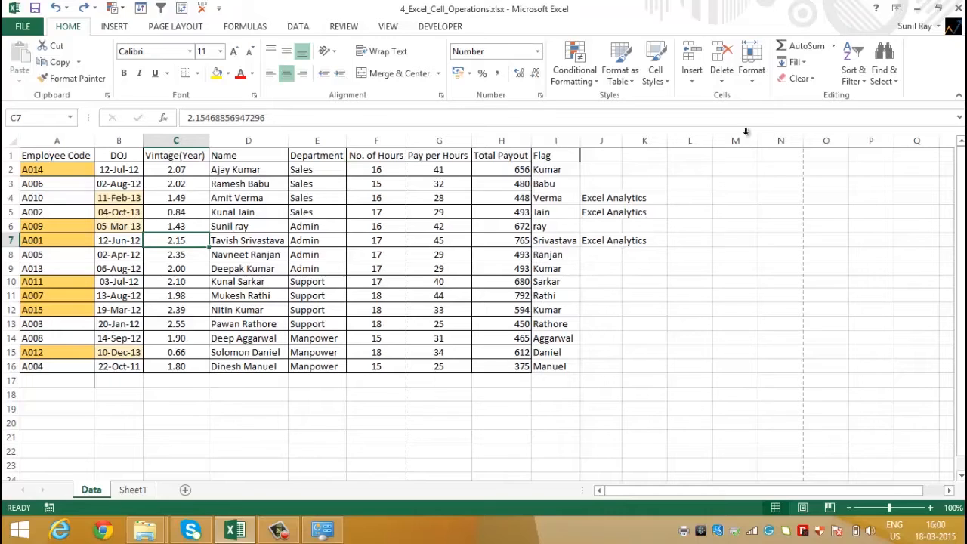
Delete cell C7 with the cells below it shifted up, and undo the deletion.
click(723, 78)
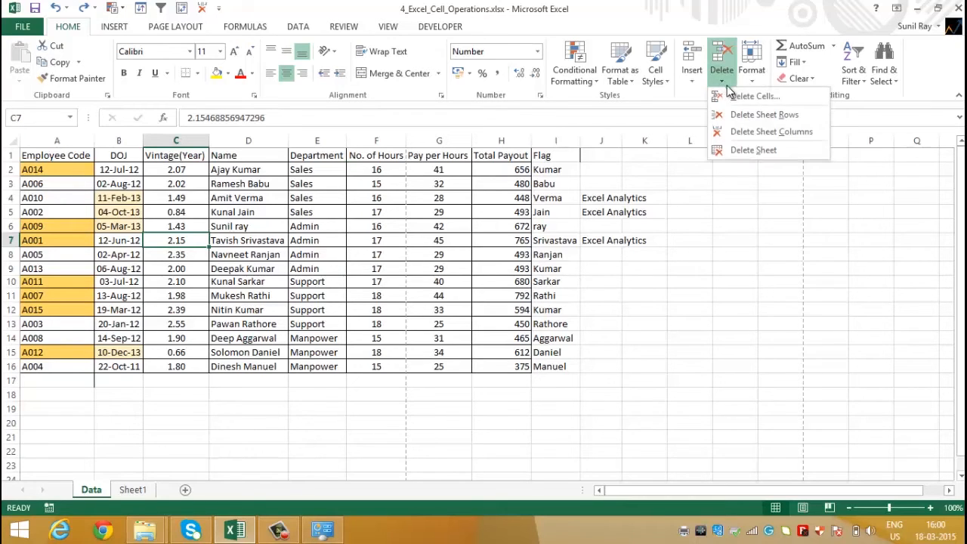
click(741, 98)
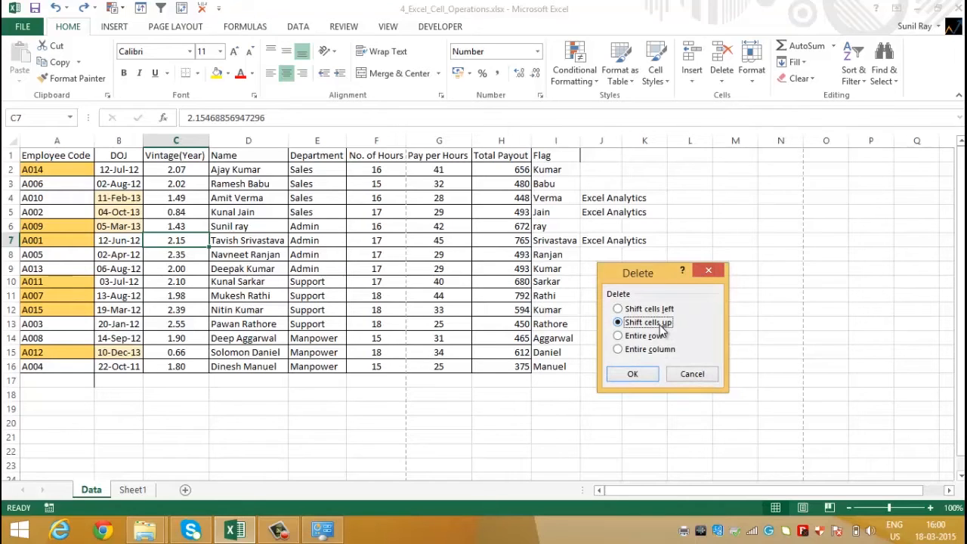
click(633, 374)
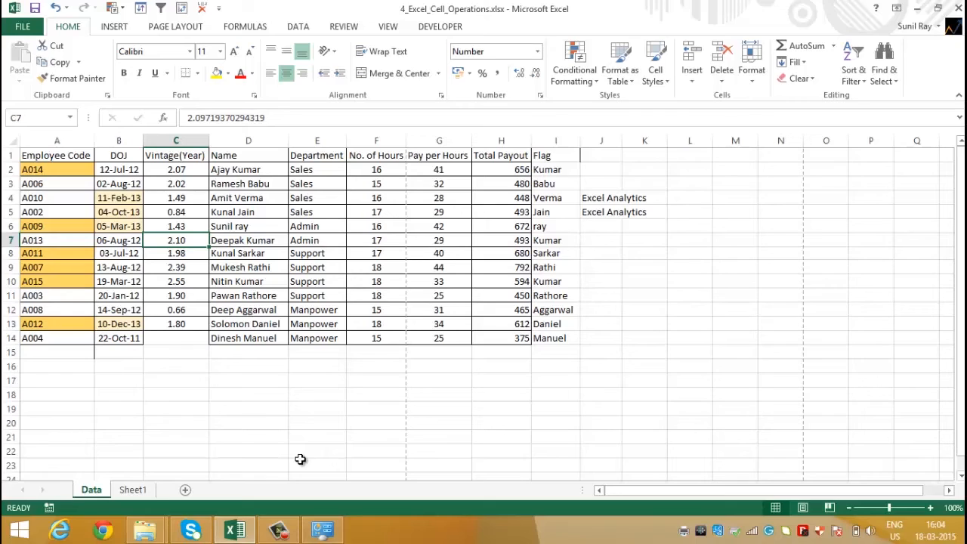
key(ctrl+z)
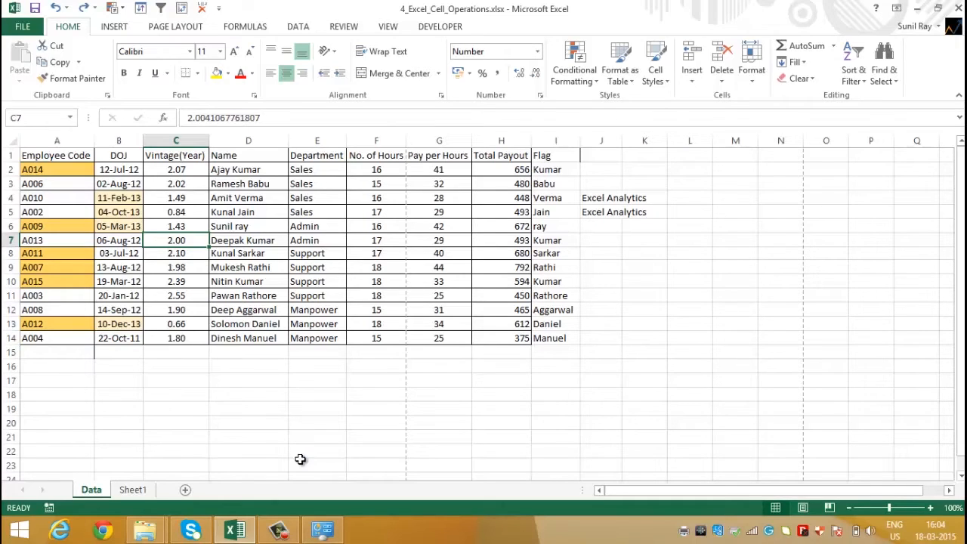
Delete the entire row of cell C7 using the Delete Cells options.
click(723, 79)
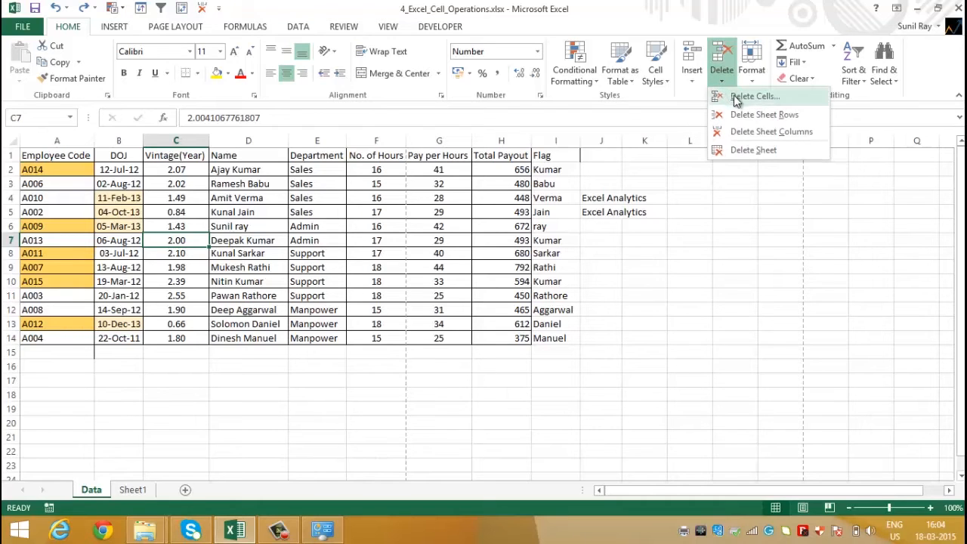
click(737, 99)
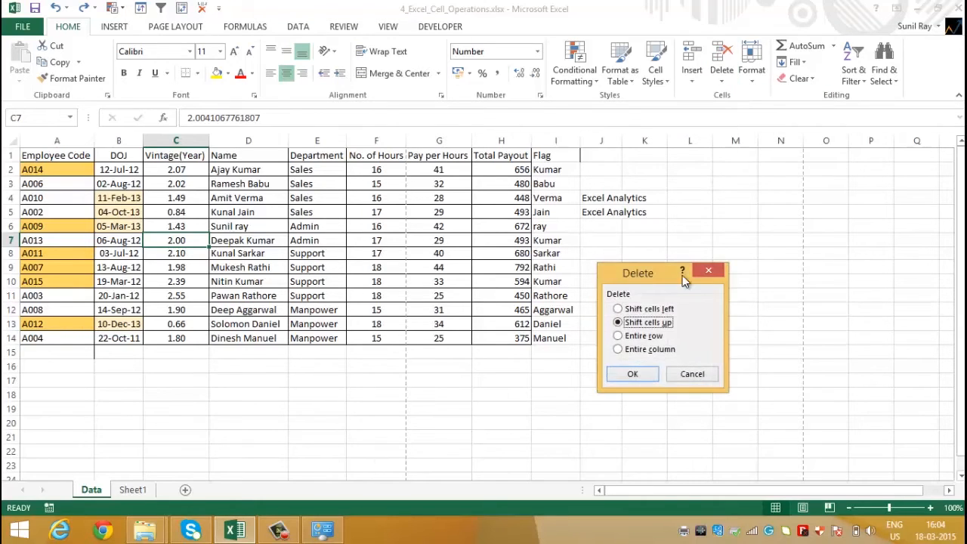
click(644, 338)
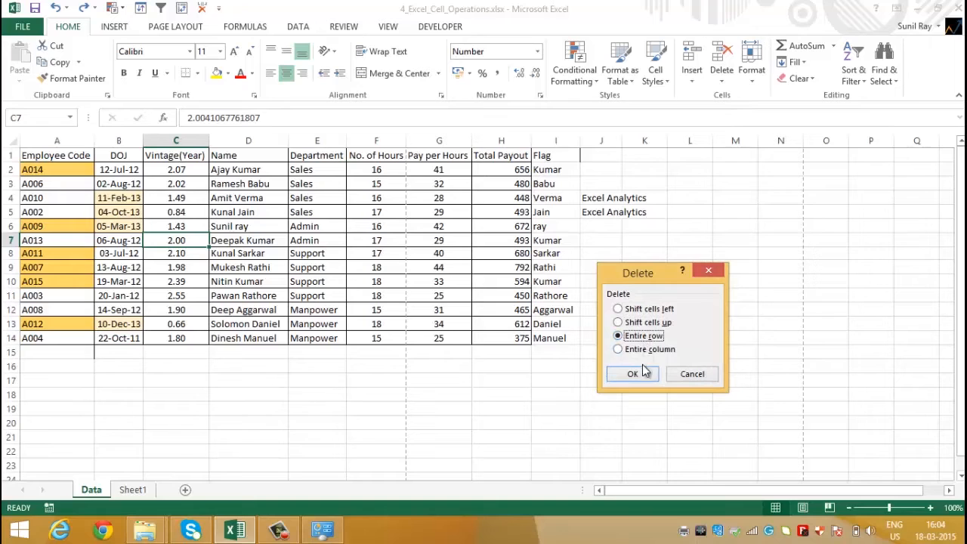
click(642, 373)
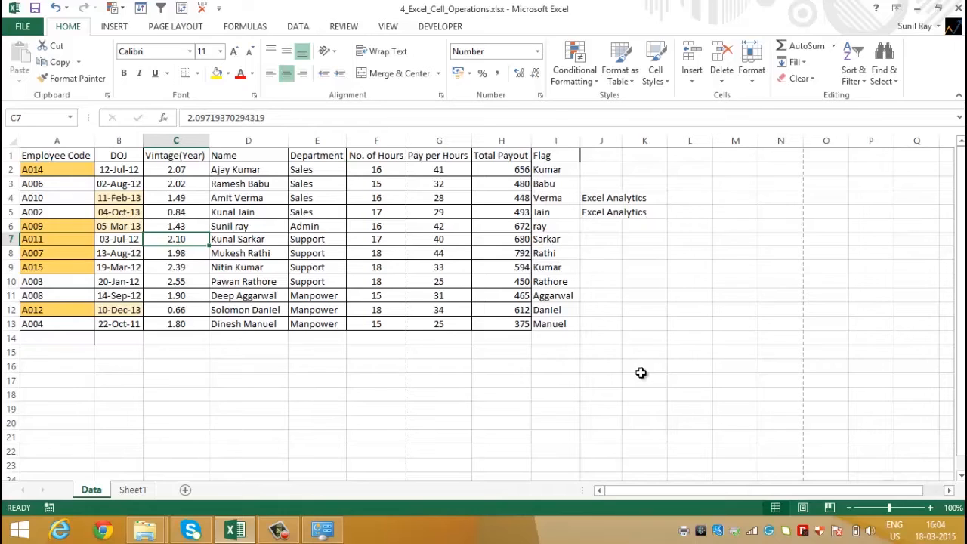
Delete the entire Vintage(Year) column from cell C7, and reopen and dismiss the Delete options.
click(722, 76)
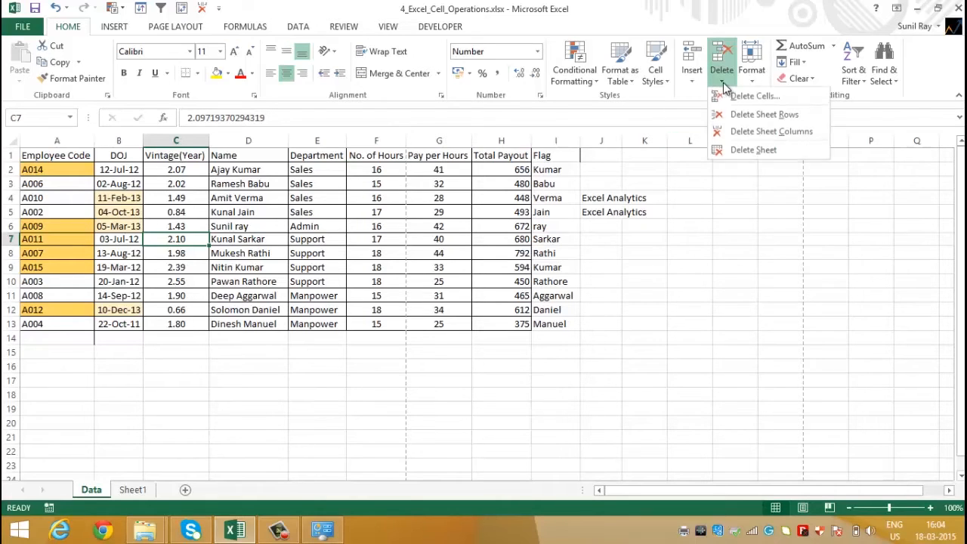
click(736, 99)
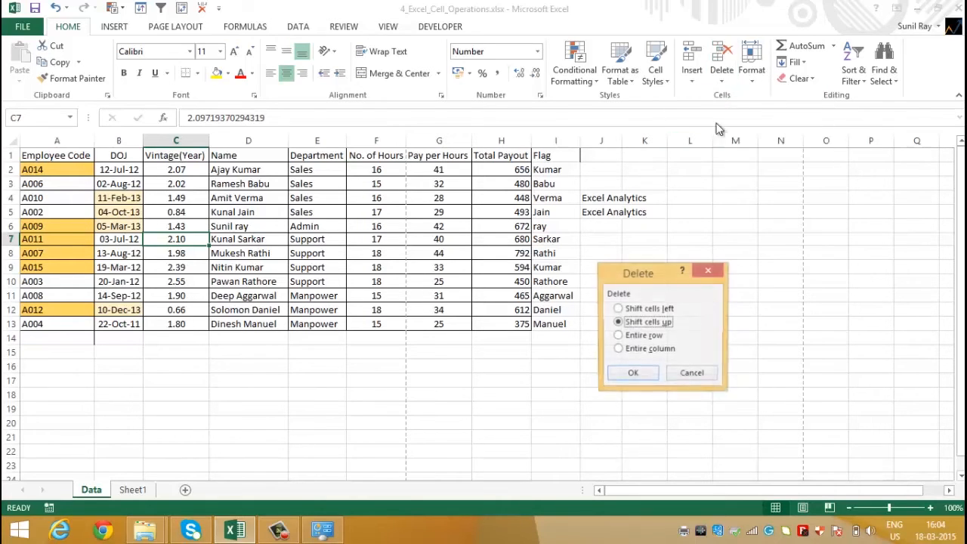
click(635, 352)
click(633, 372)
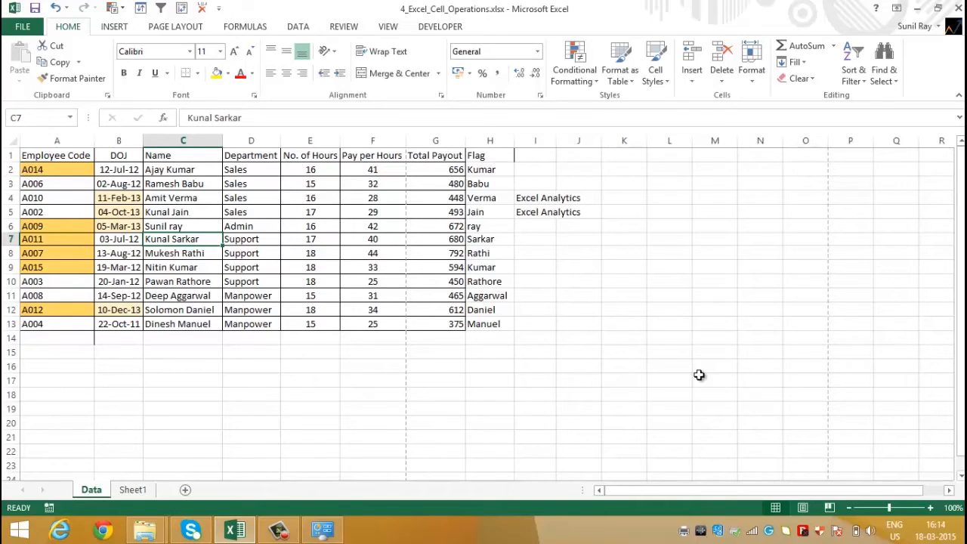
key(ctrl+minus)
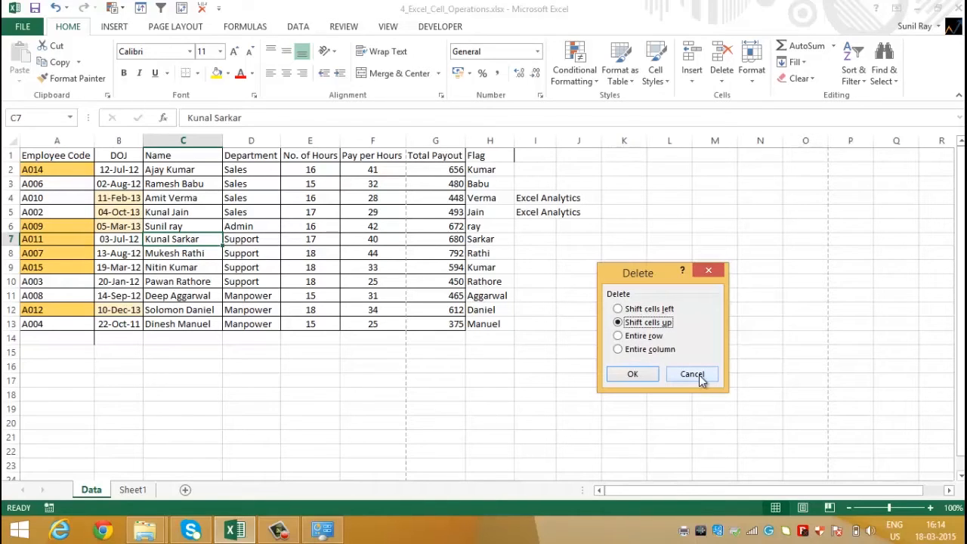
click(714, 268)
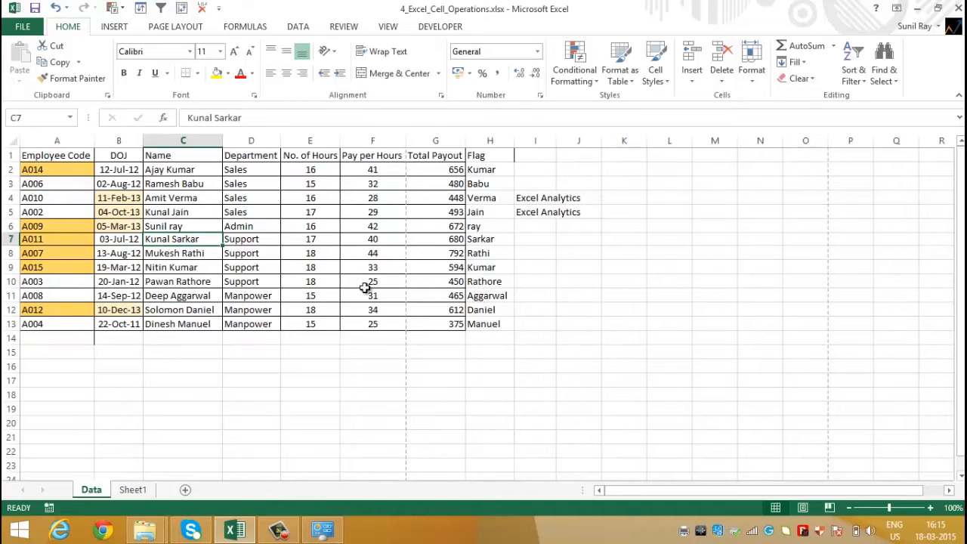
Select row 7, the Department column and the entire row of cell E9, one after another.
click(9, 239)
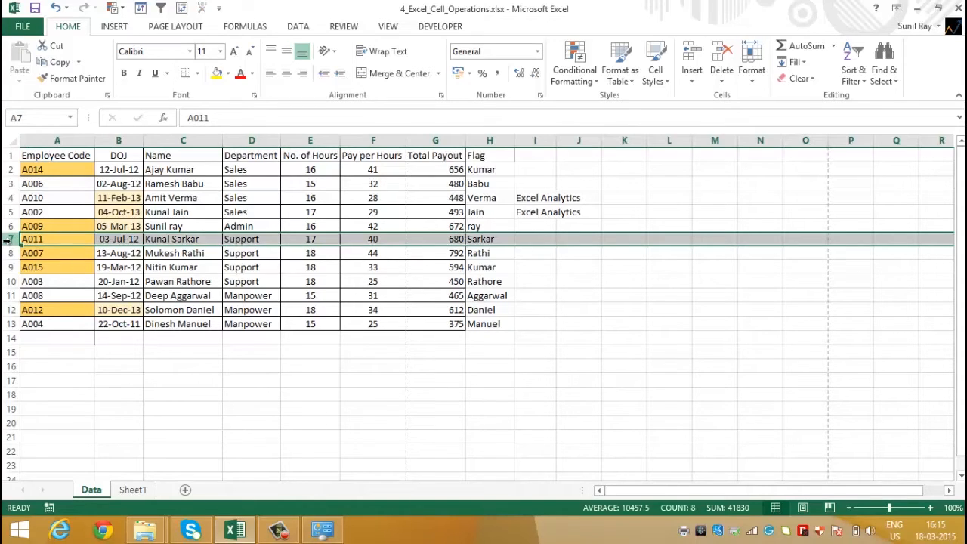
click(261, 142)
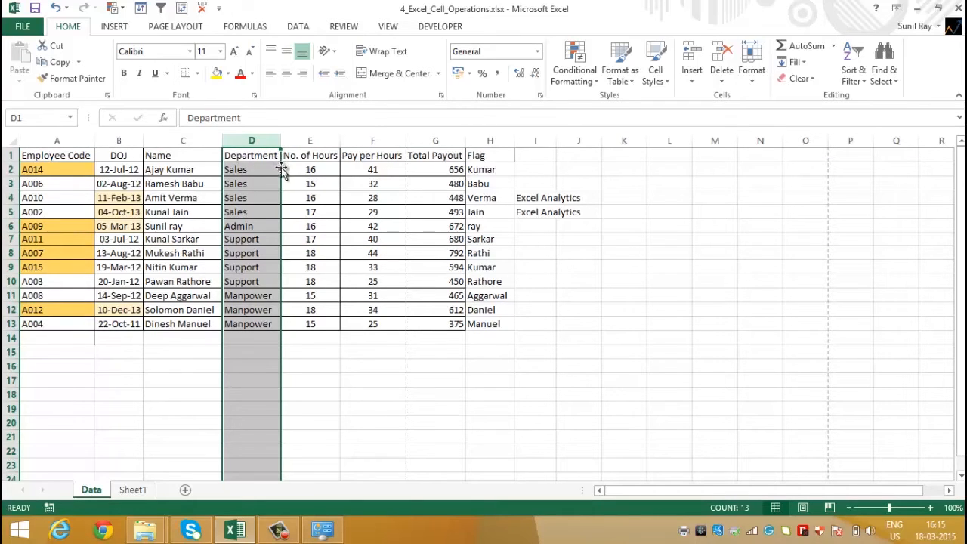
click(312, 268)
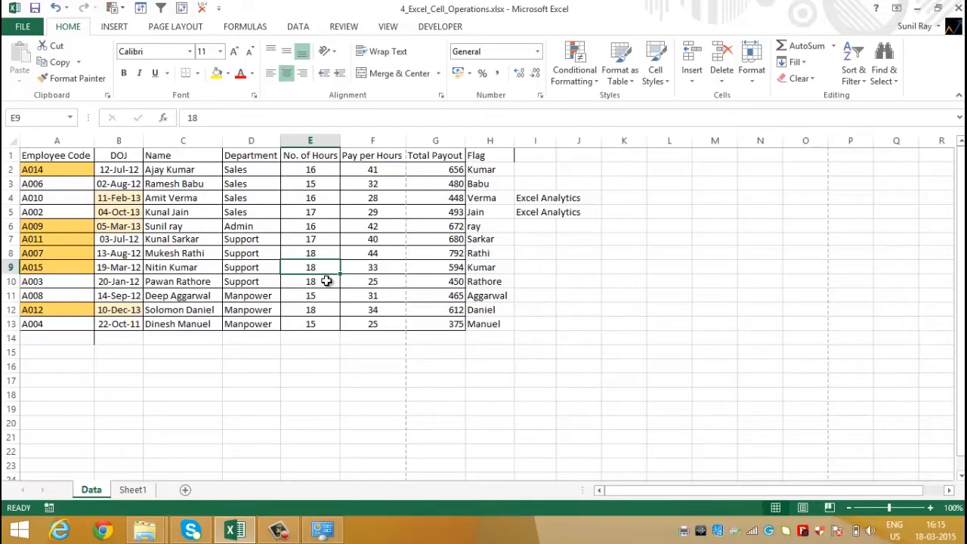
key(shift+space)
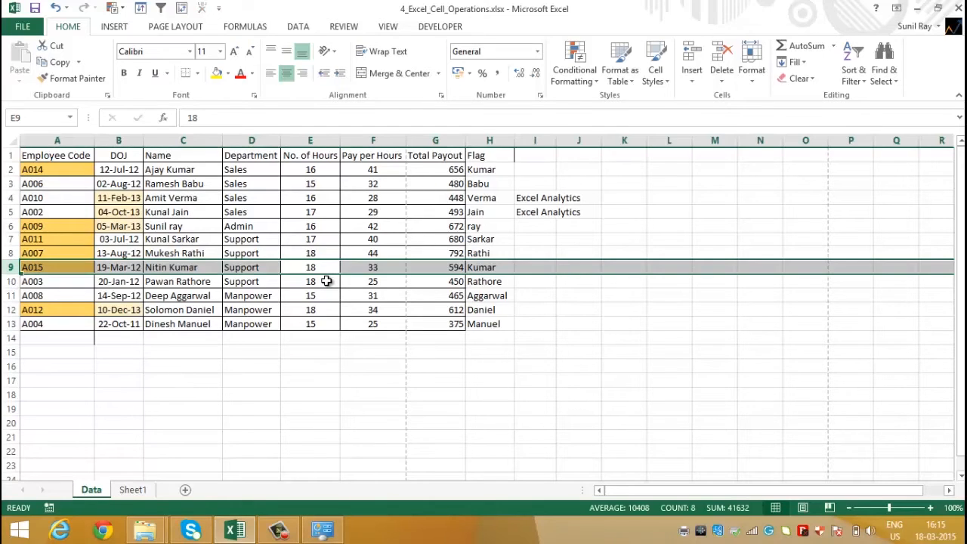
Select and delete the entire No. of Hours column from cell E9, and undo the deletion.
click(322, 271)
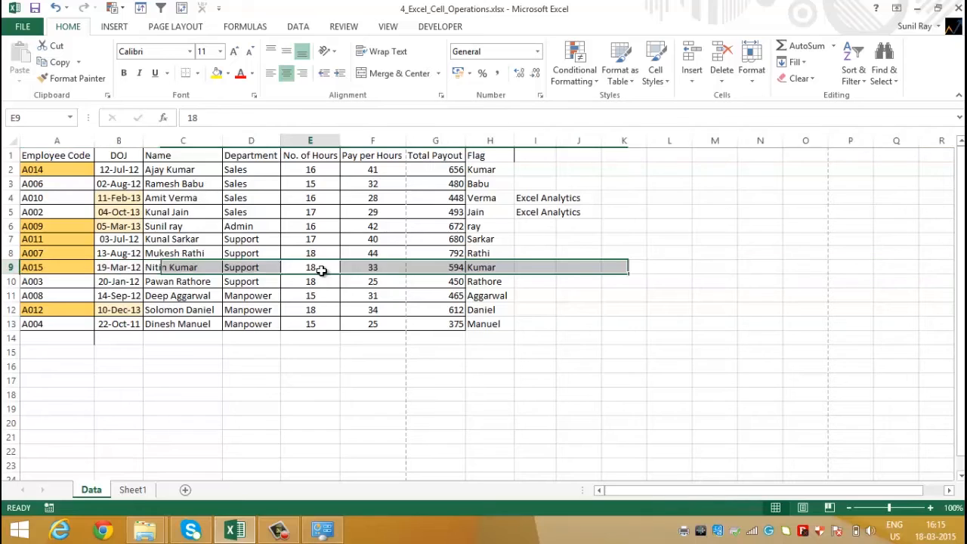
key(ctrl+space)
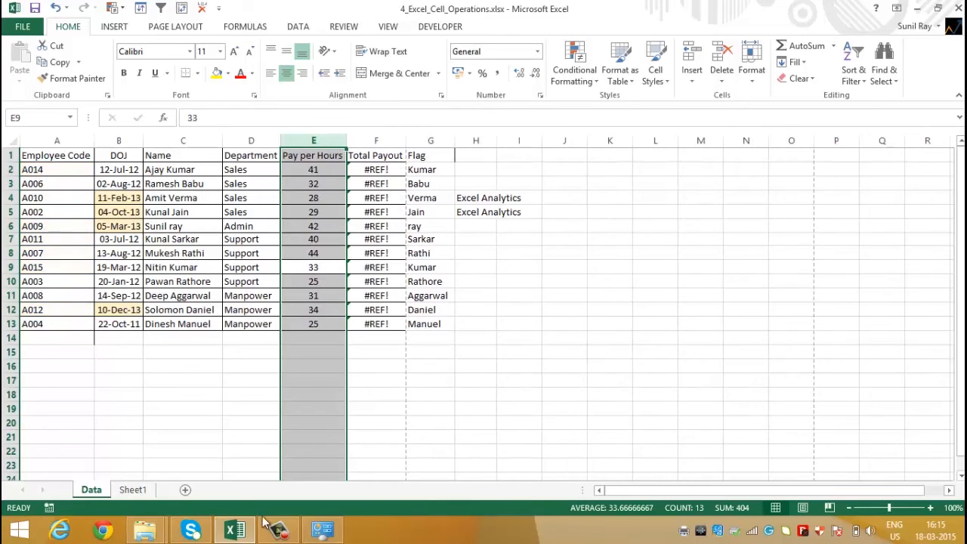
mouse_move(278, 533)
key(ctrl+z)
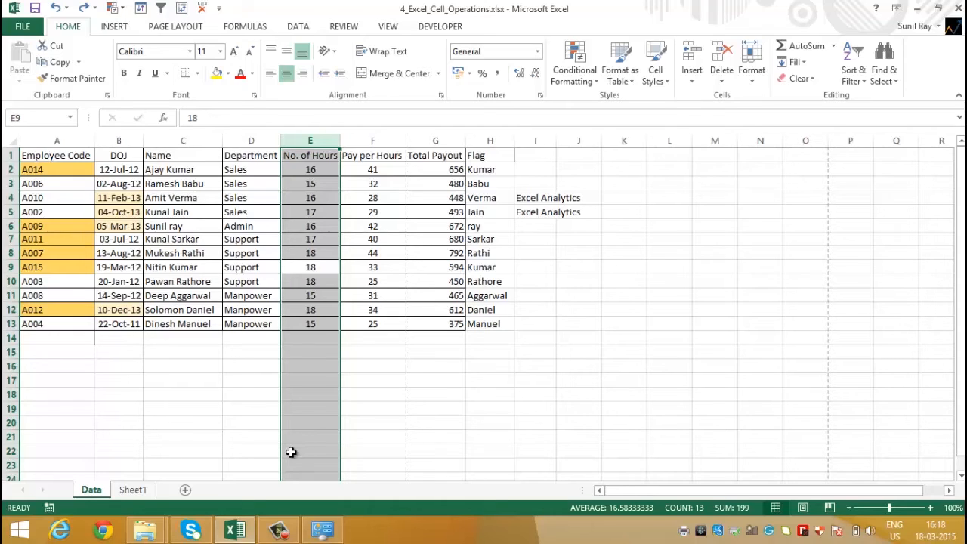
Delete columns B through E, from DOJ to No. of Hours, together and undo the deletion.
click(119, 140)
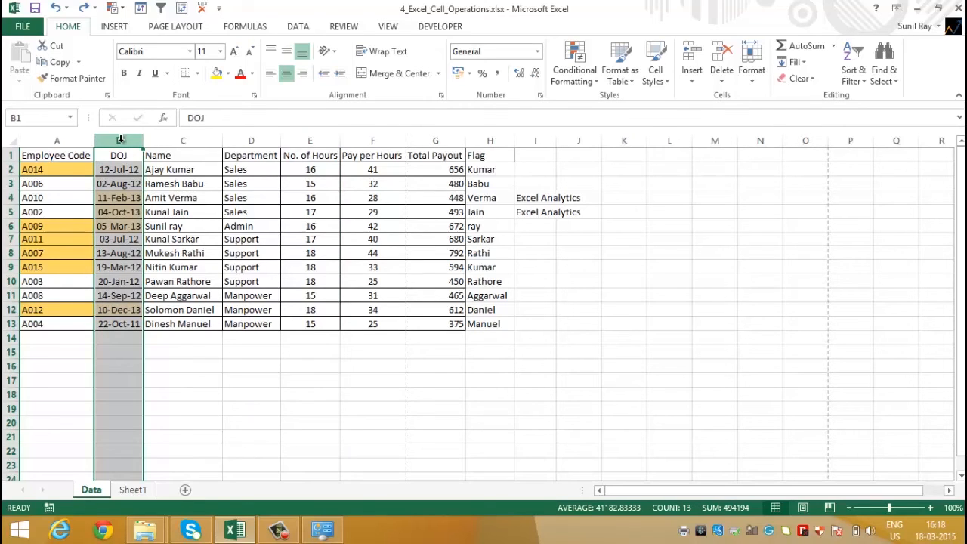
drag(119, 140, 309, 140)
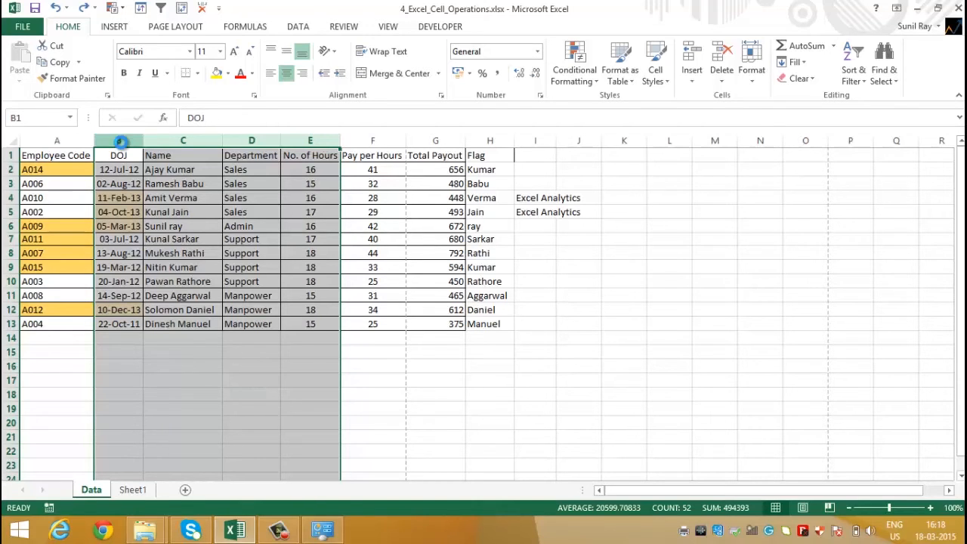
key(ctrl+minus)
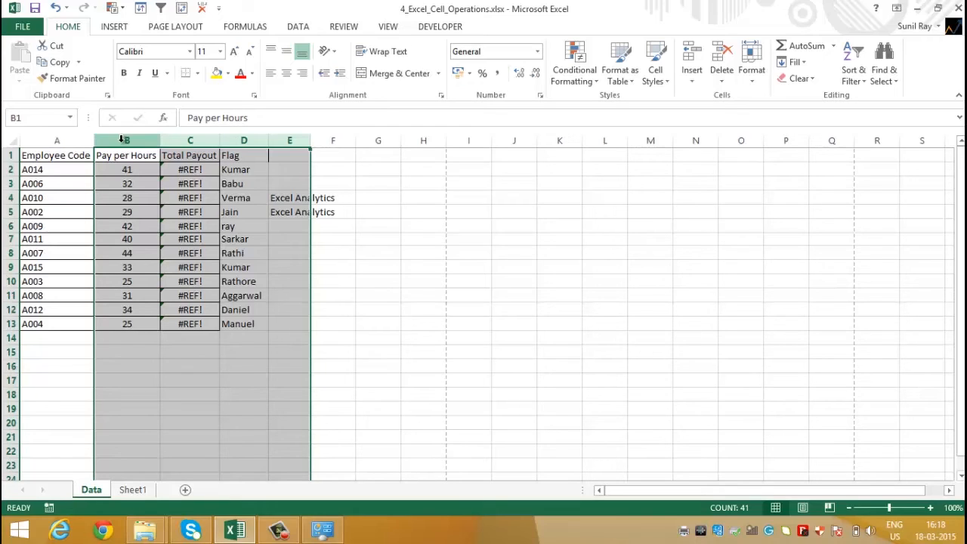
key(ctrl+z)
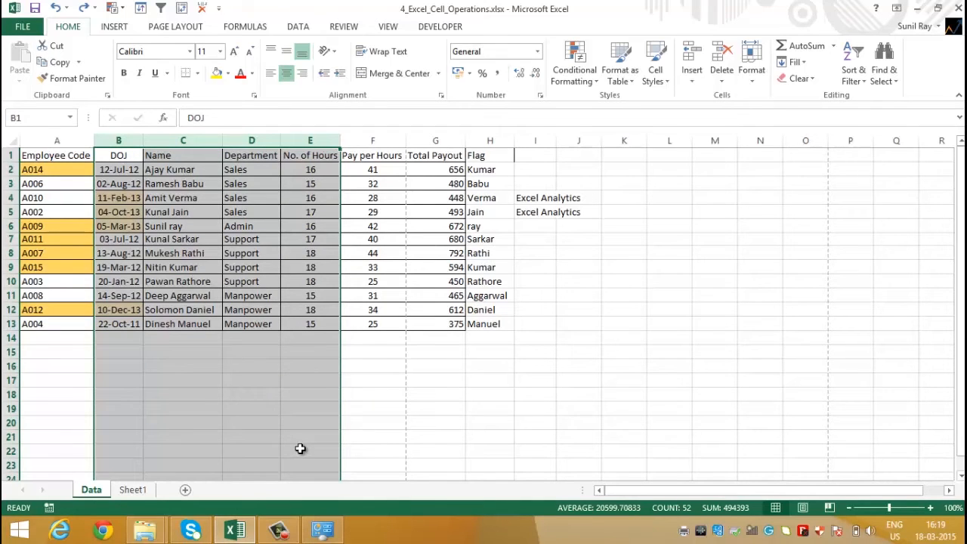
click(279, 530)
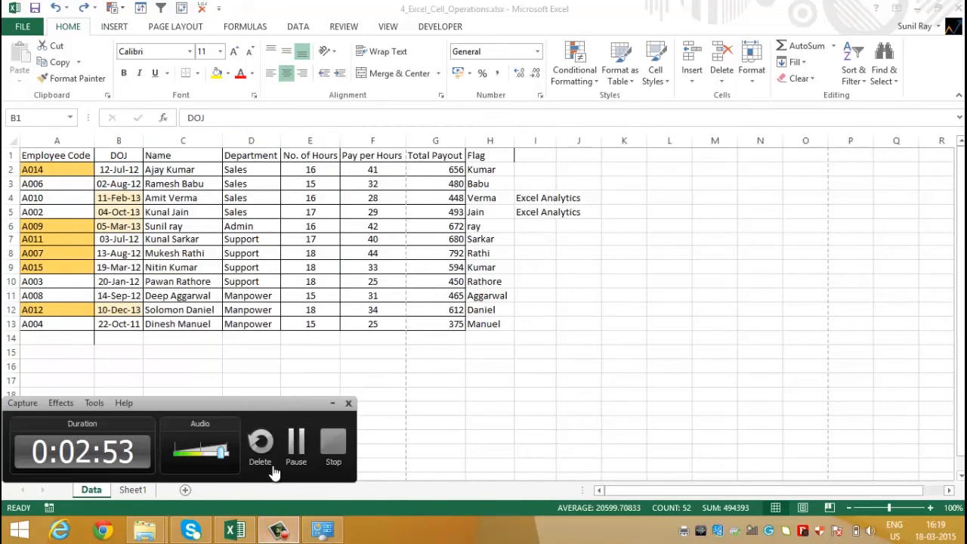
click(300, 446)
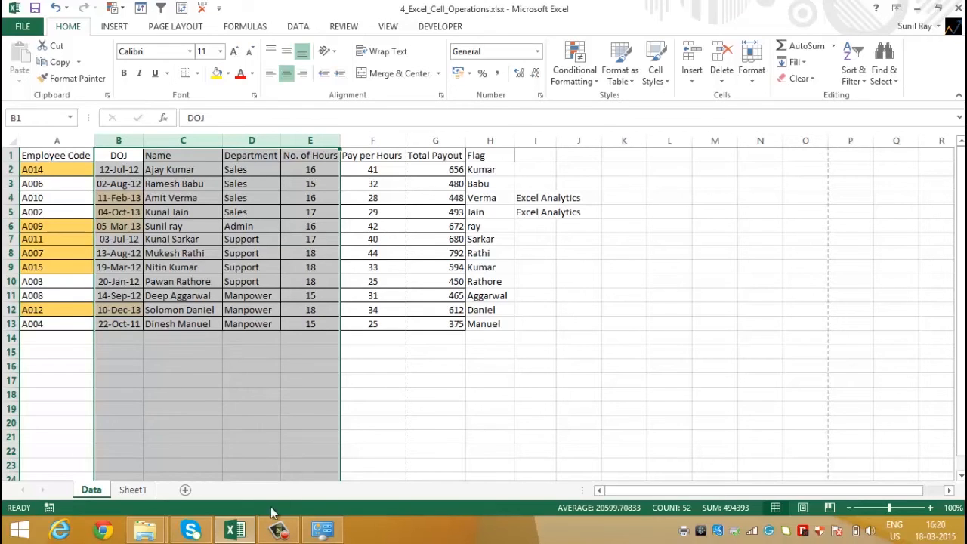
click(186, 238)
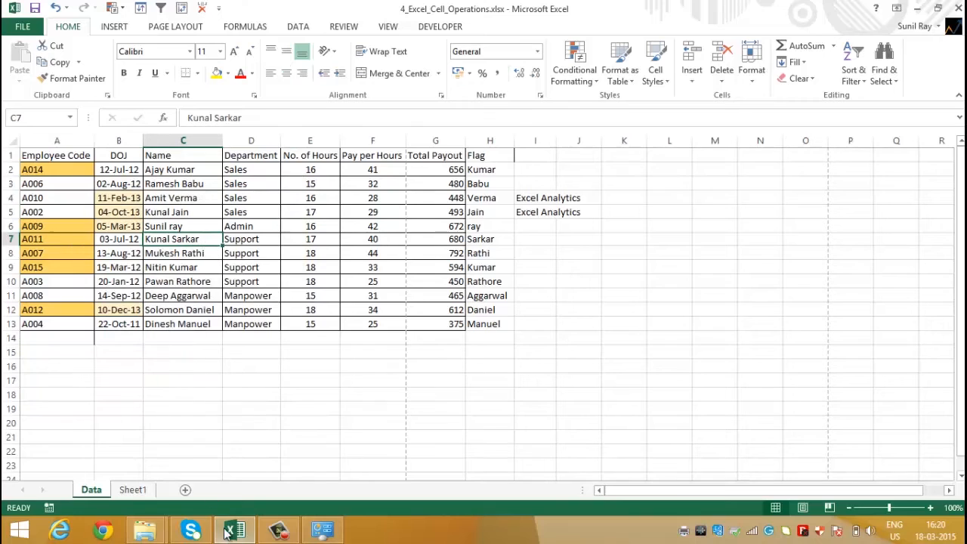
click(278, 529)
click(306, 453)
Select cell E7 in the No. of Hours column, view the cell insertion options and dismiss them.
click(313, 239)
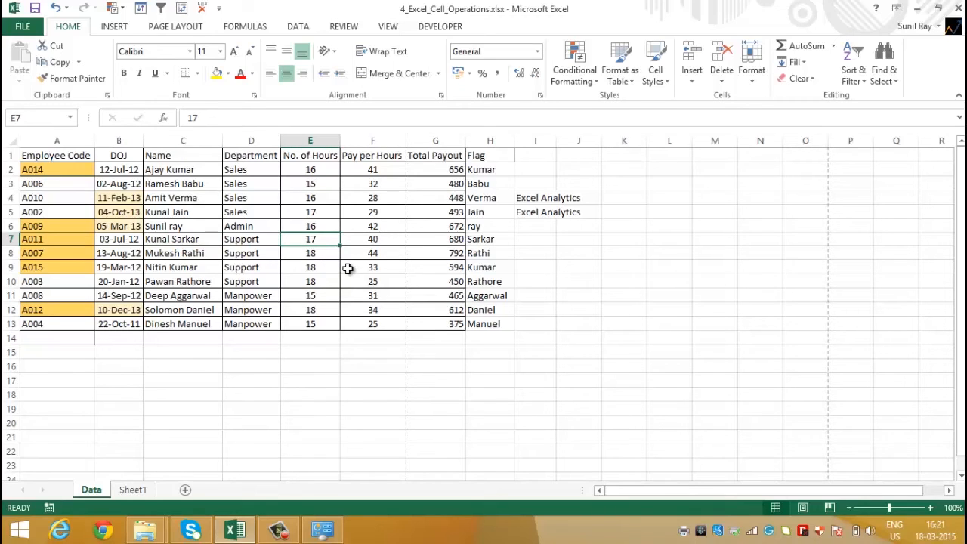
click(692, 75)
click(710, 97)
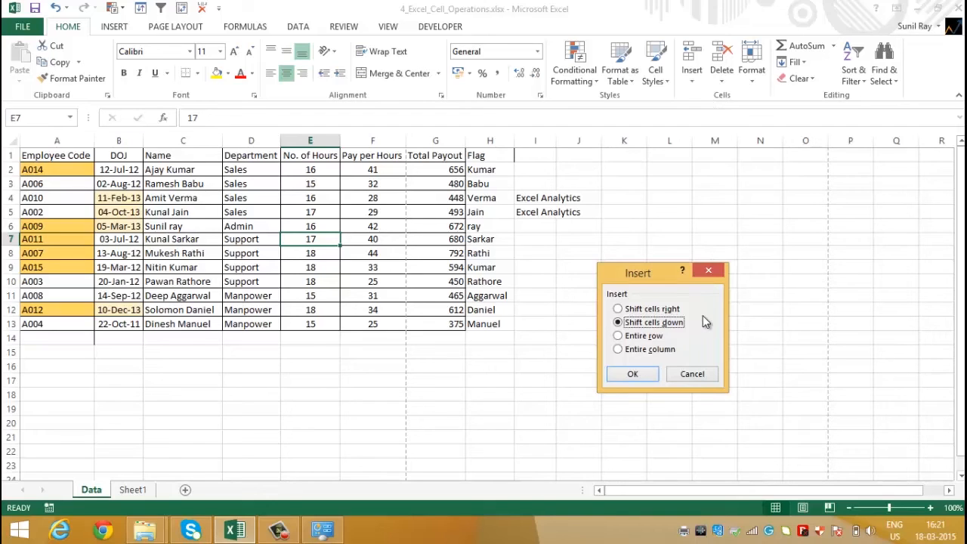
click(712, 269)
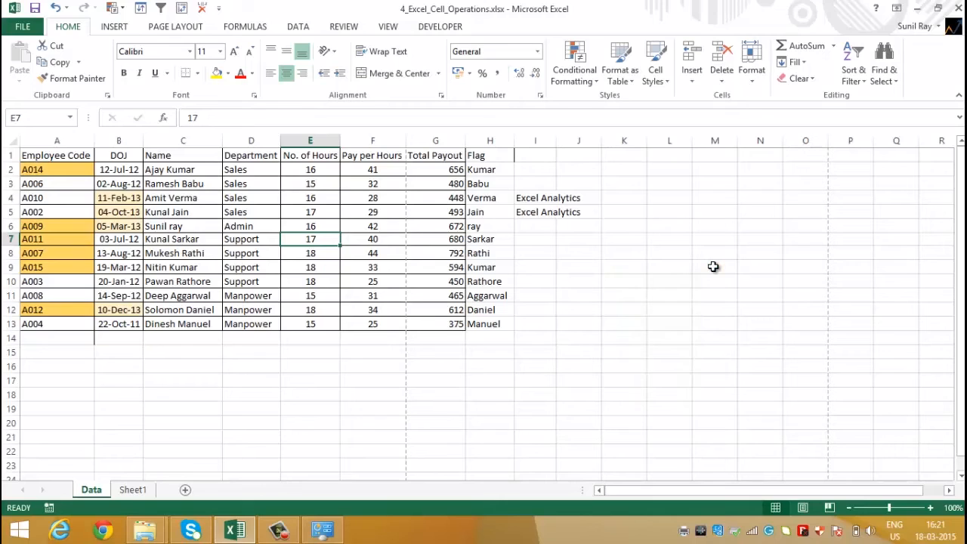
Insert a blank cell at E7 with Shift cells right and undo the insertion.
key(ctrl+shift+plus)
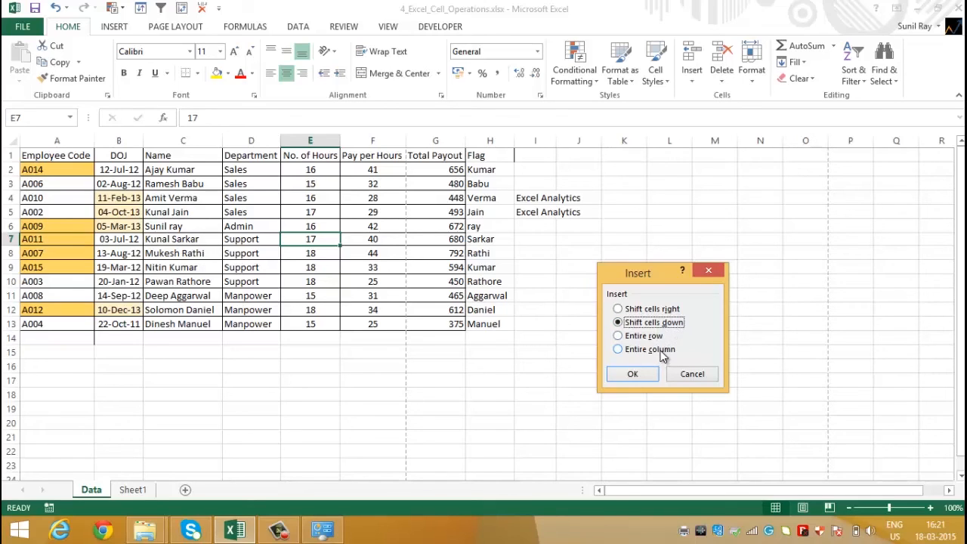
click(663, 311)
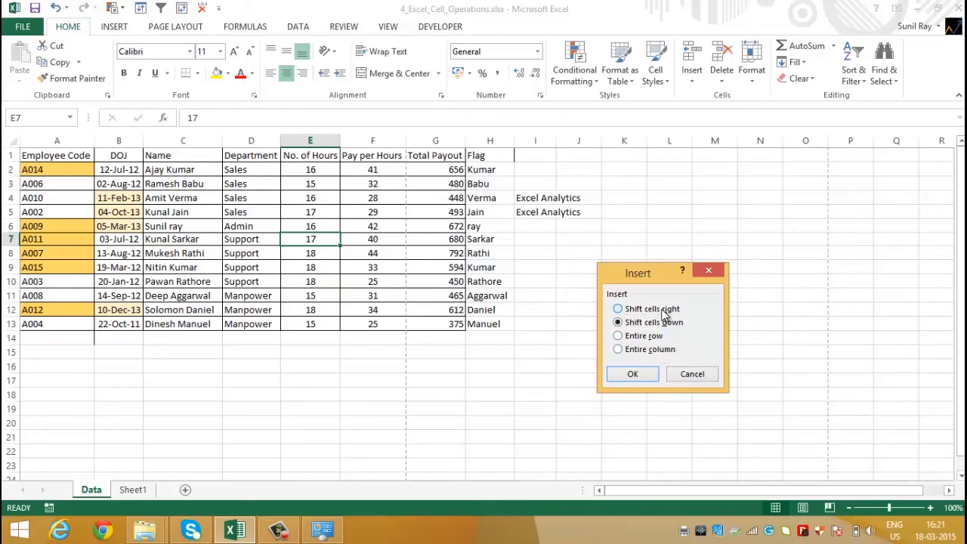
click(633, 374)
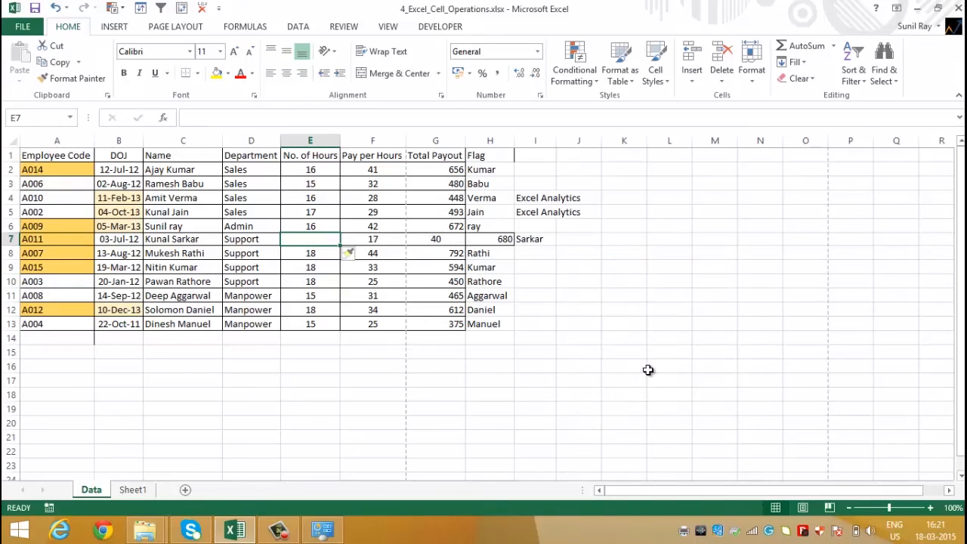
key(ctrl+z)
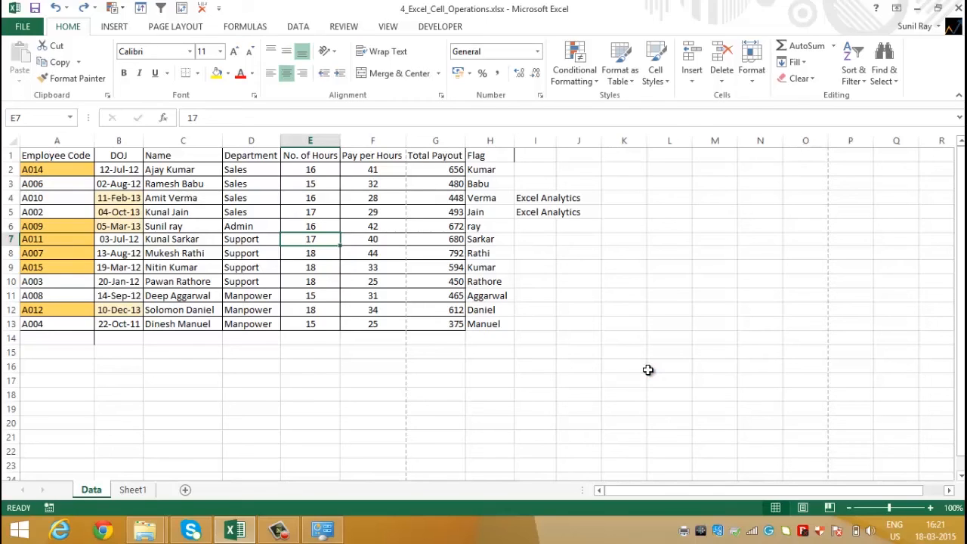
Insert a blank cell at E7 with Shift cells down and undo the insertion.
click(692, 76)
click(702, 95)
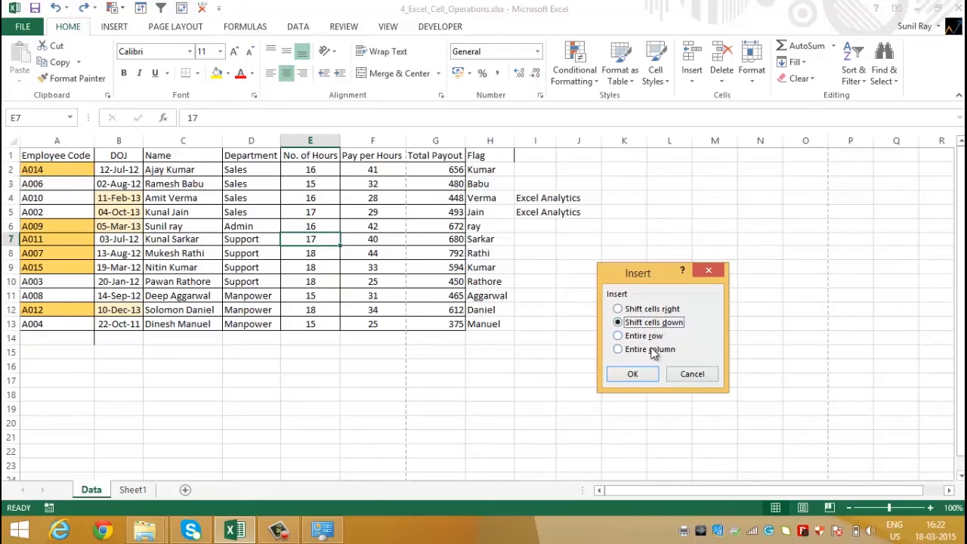
click(644, 374)
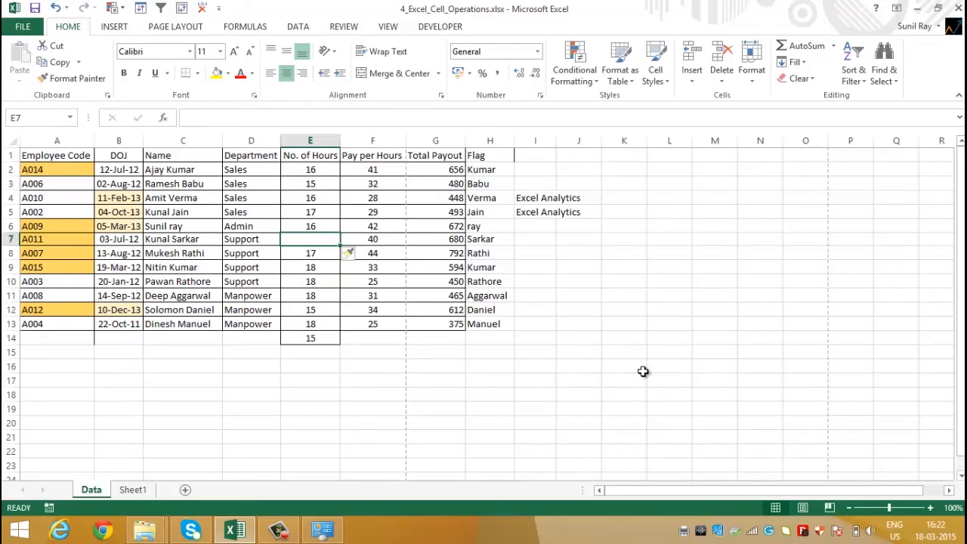
key(ctrl+z)
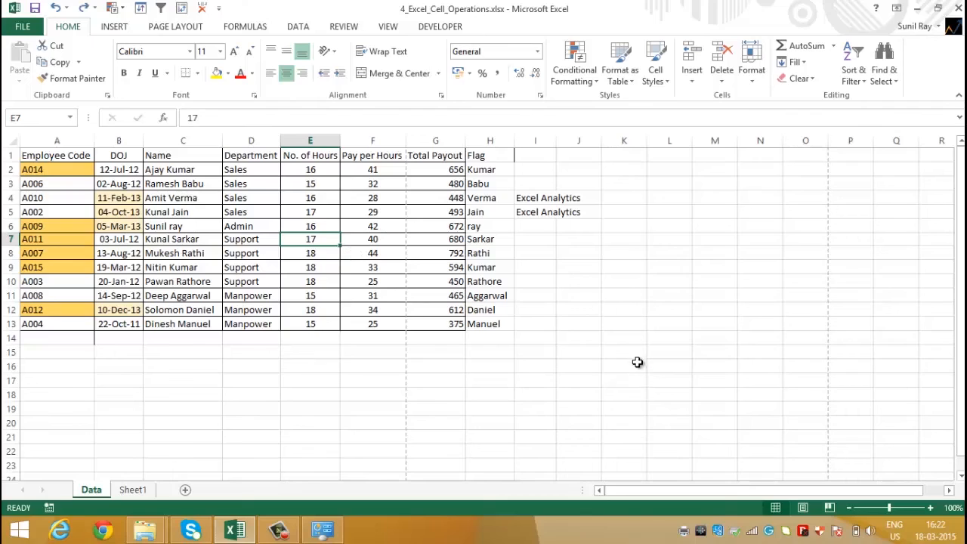
Insert an entire blank row at cell E7, above the row of employee A011.
click(691, 85)
click(694, 95)
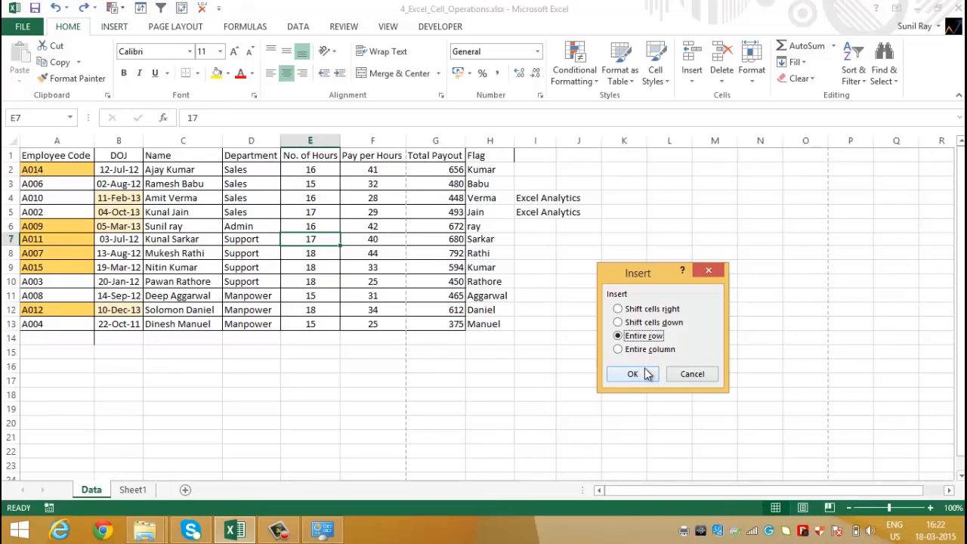
click(641, 374)
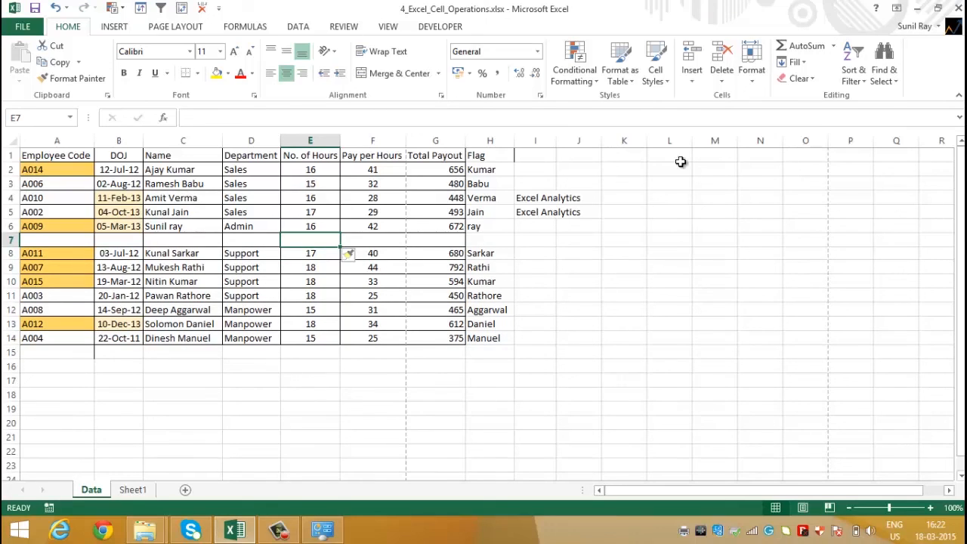
Insert an entire blank column at cell E7, before the No. of Hours column.
click(692, 82)
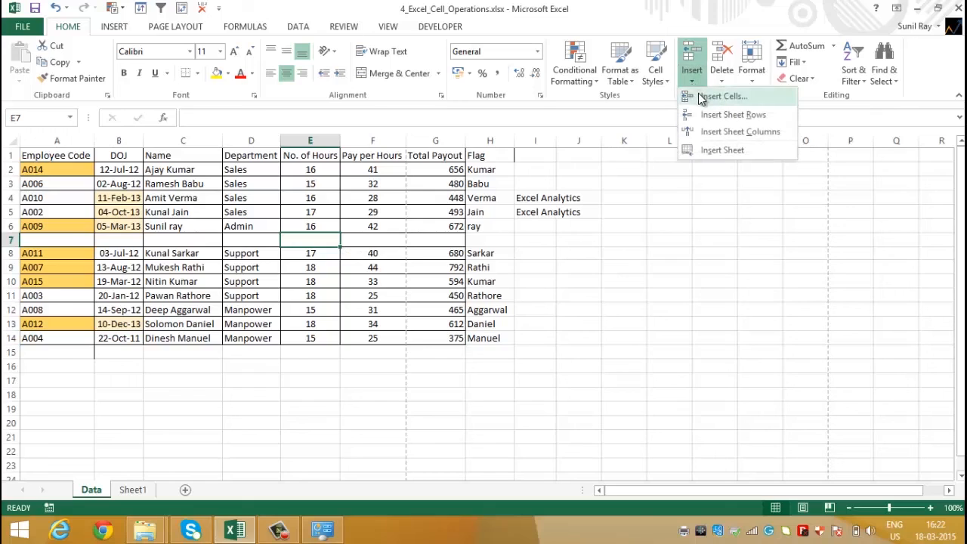
click(699, 93)
click(646, 350)
click(639, 380)
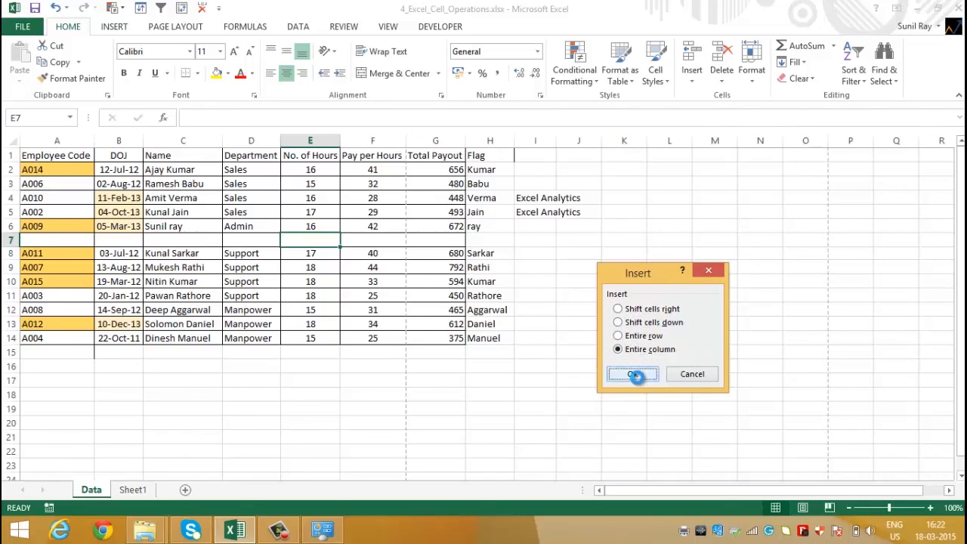